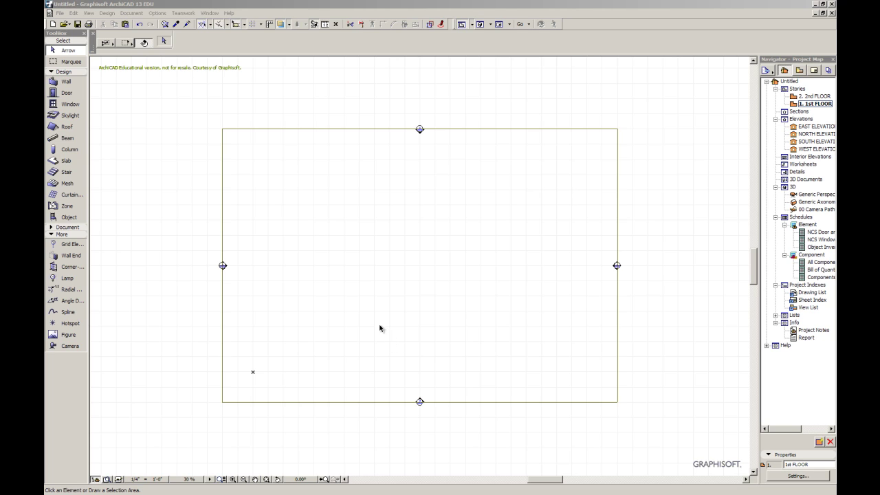
# - Apply the Exterior 2x6 Wall favorite to the Wall tool's default settings
pyautogui.click(72, 81)
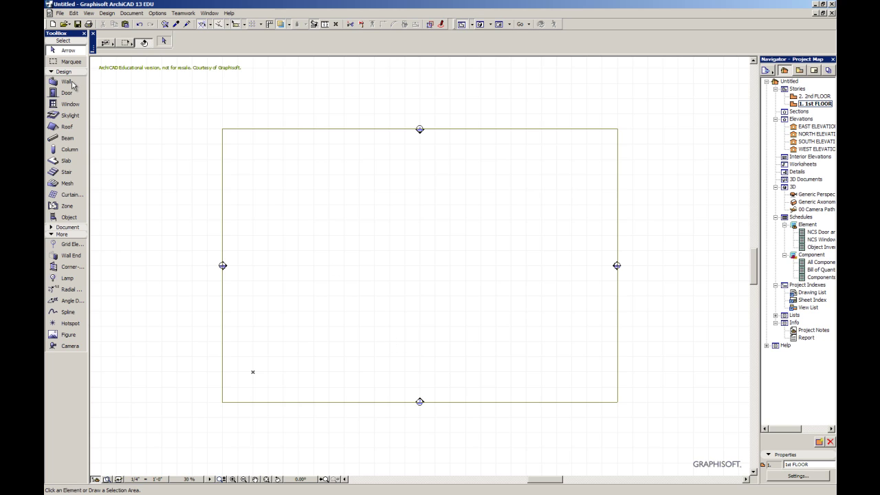
pyautogui.click(69, 81)
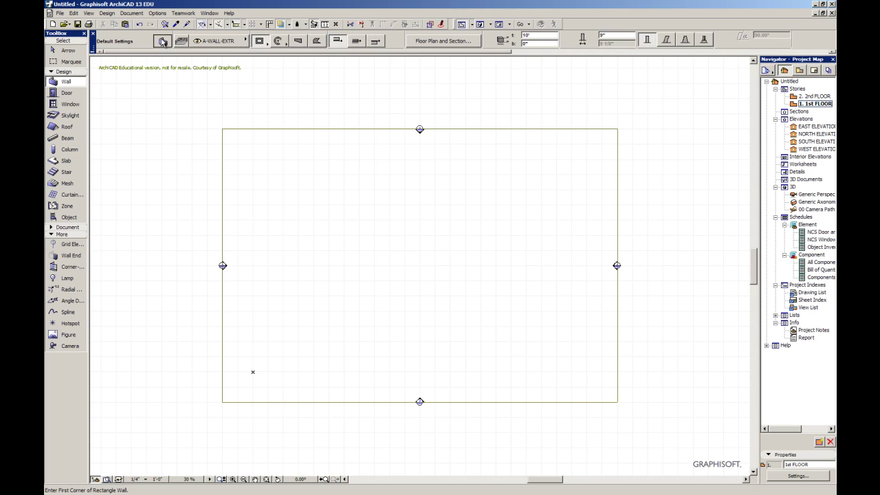
pyautogui.click(162, 41)
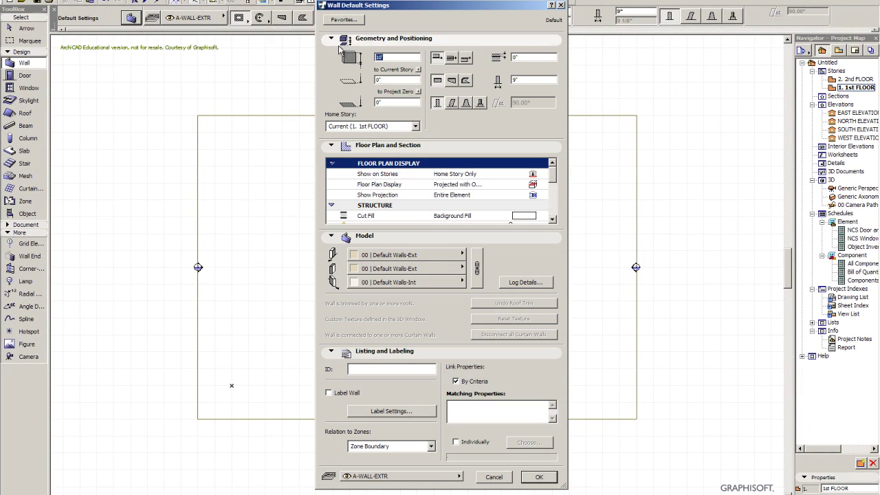
pyautogui.click(344, 19)
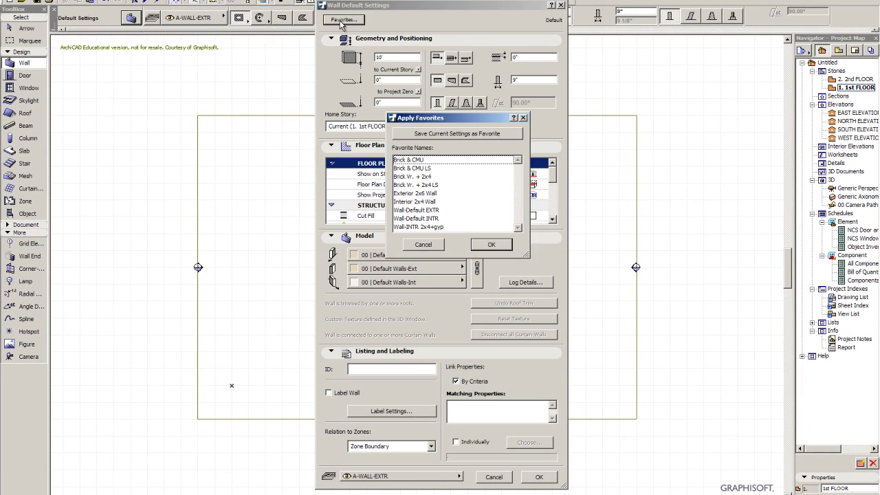
pyautogui.click(416, 201)
pyautogui.click(491, 248)
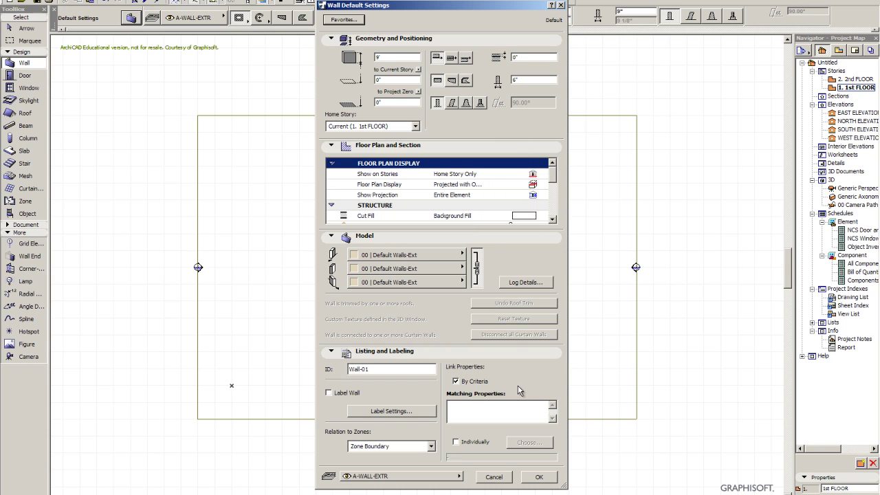
pyautogui.click(537, 478)
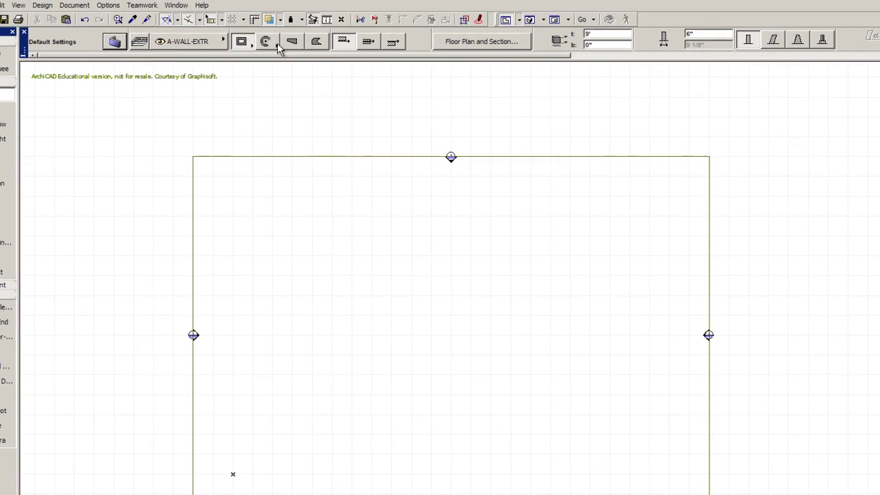
# - Draw a square enclosure of exterior walls from the project origin with rectangle geometry and the reference line on the outside face
pyautogui.click(241, 45)
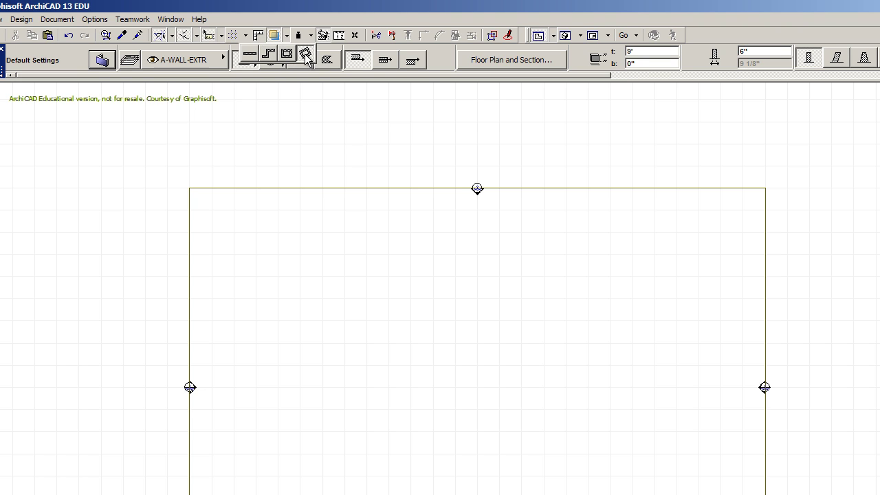
pyautogui.click(269, 66)
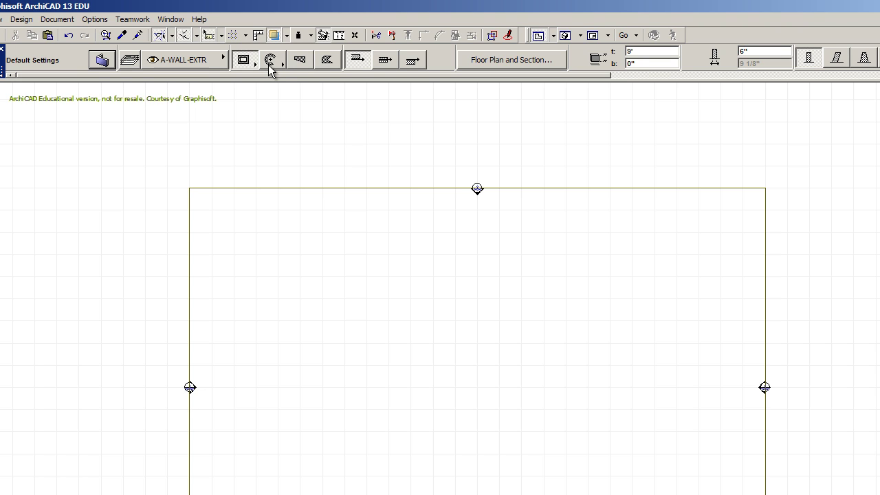
pyautogui.click(268, 66)
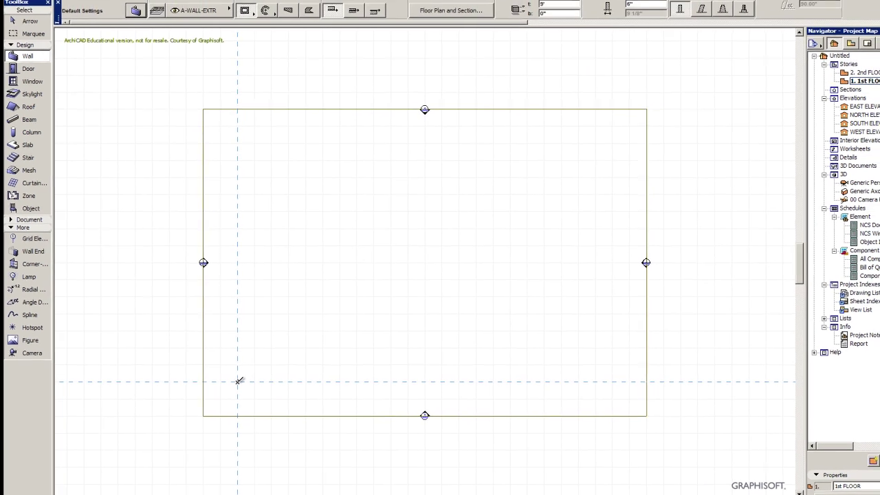
pyautogui.click(232, 385)
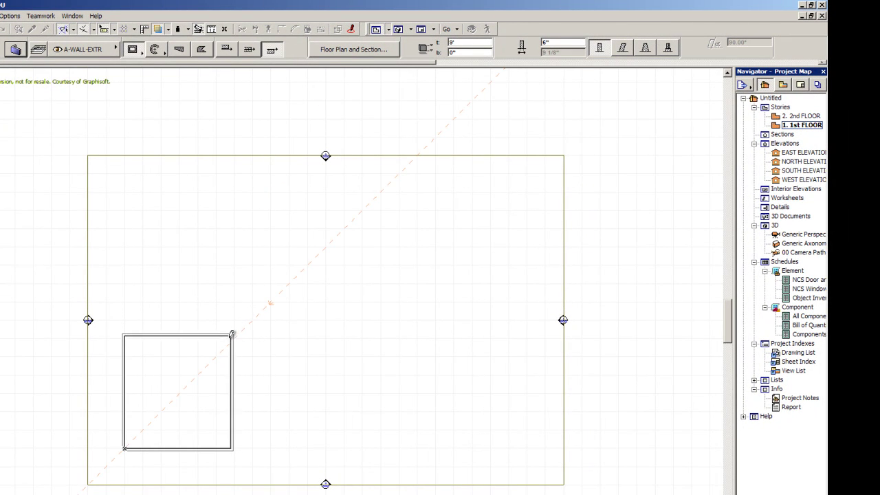
pyautogui.click(252, 49)
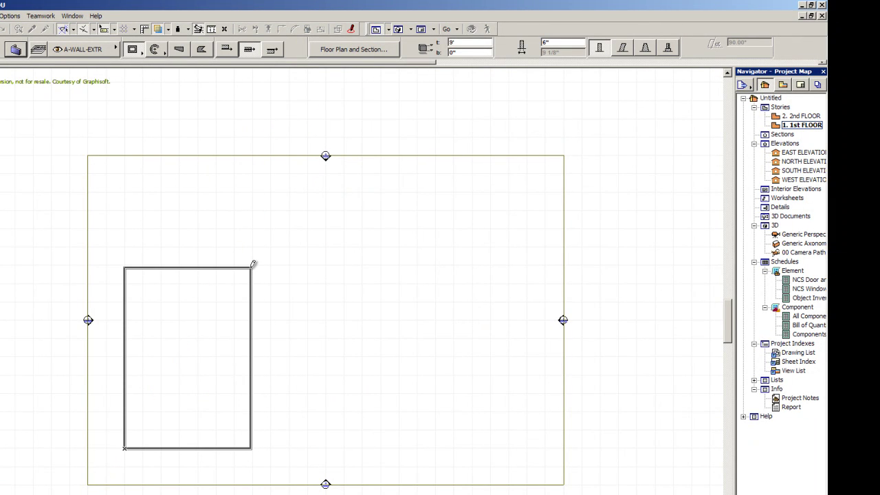
pyautogui.click(231, 50)
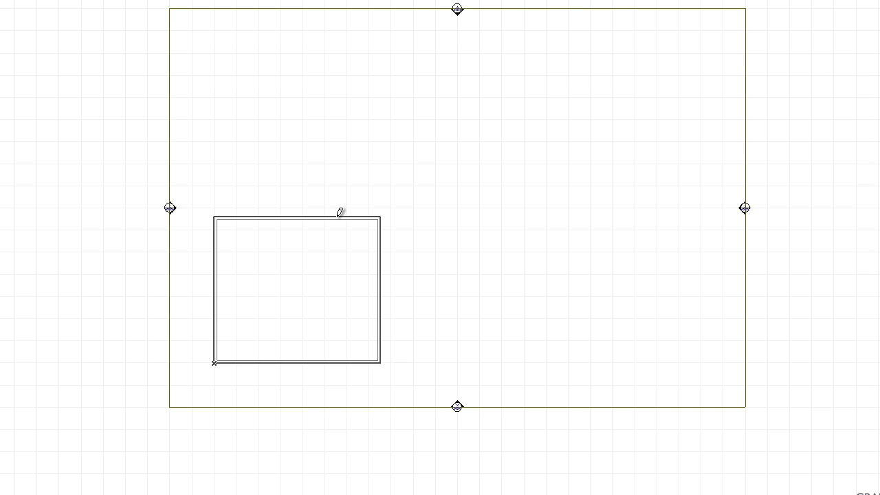
pyautogui.click(340, 217)
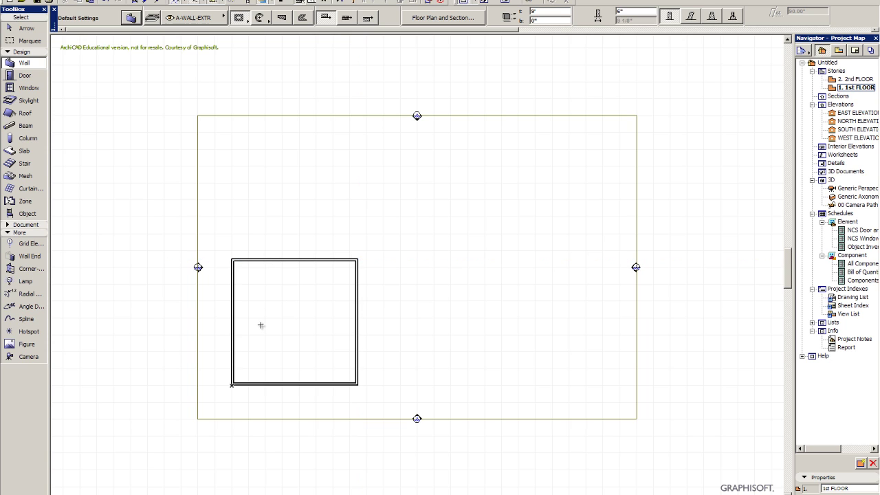
# - Apply the Interior 2x4 Wall favorite to the Wall tool's default settings
pyautogui.scroll(1, 231, 355)
pyautogui.scroll(2, 214, 367)
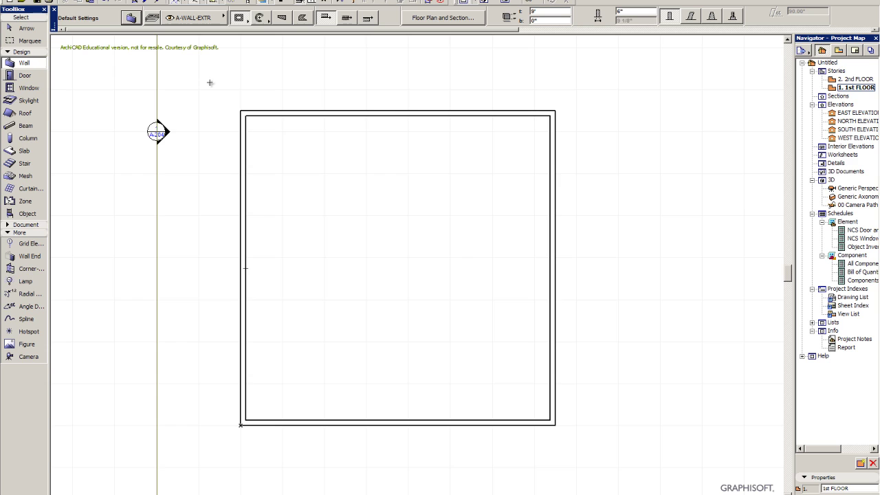
pyautogui.click(133, 23)
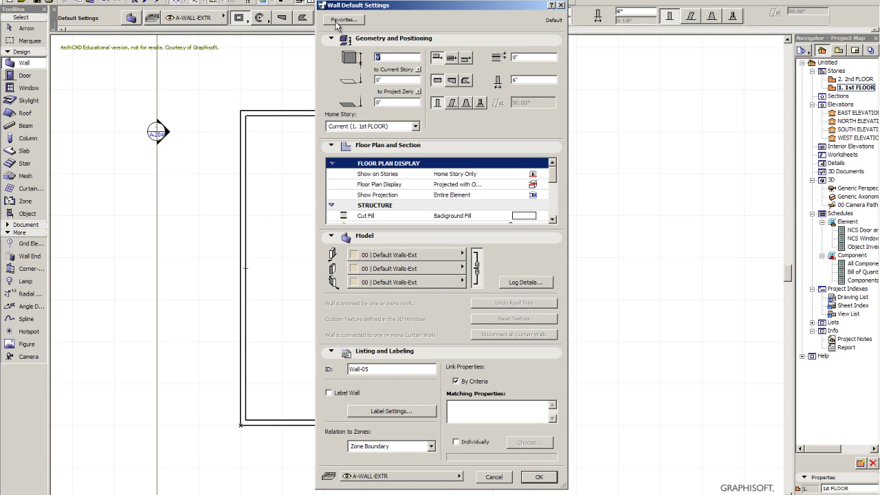
pyautogui.click(341, 21)
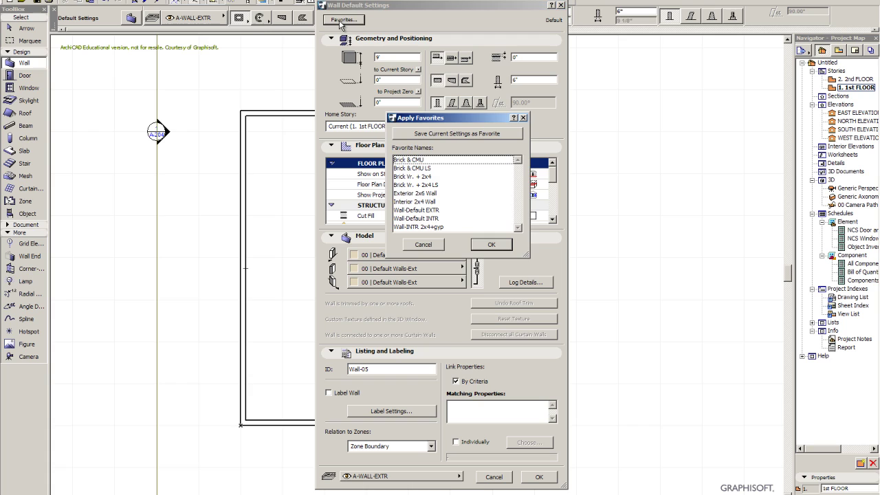
pyautogui.click(416, 203)
pyautogui.click(489, 245)
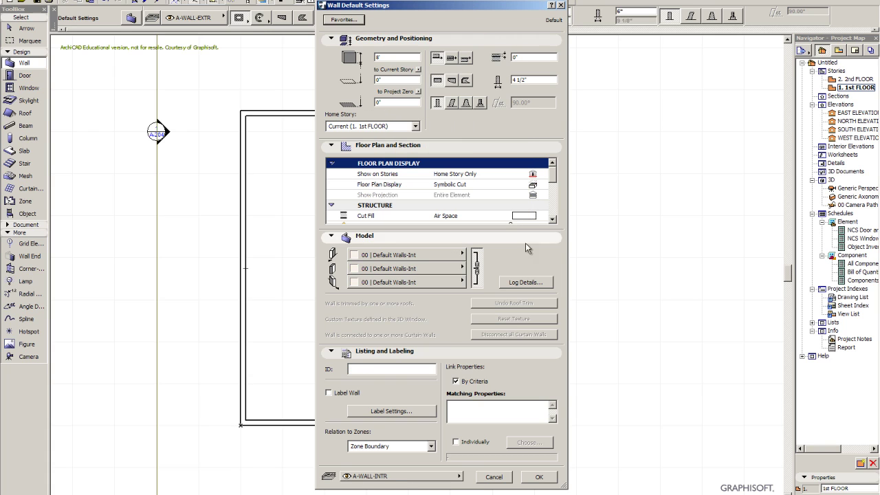
pyautogui.click(540, 474)
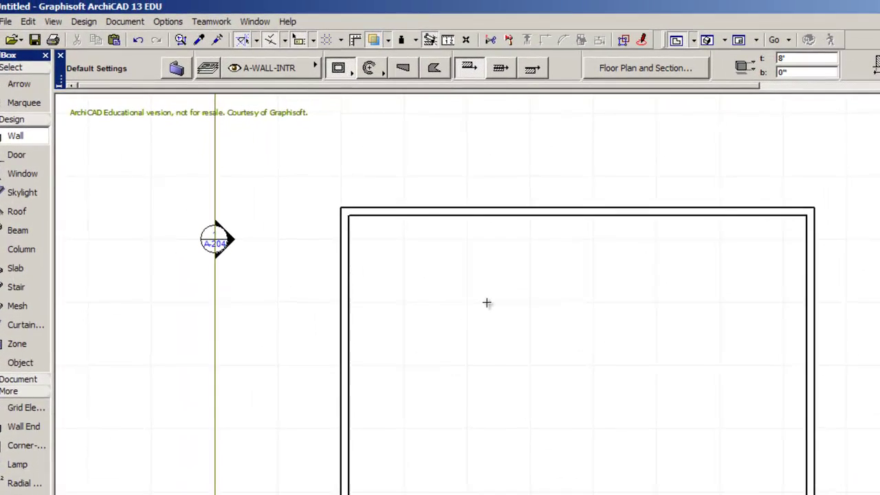
# - Switch the special snap points to Distance and set the snap distance to 6'
pyautogui.click(288, 43)
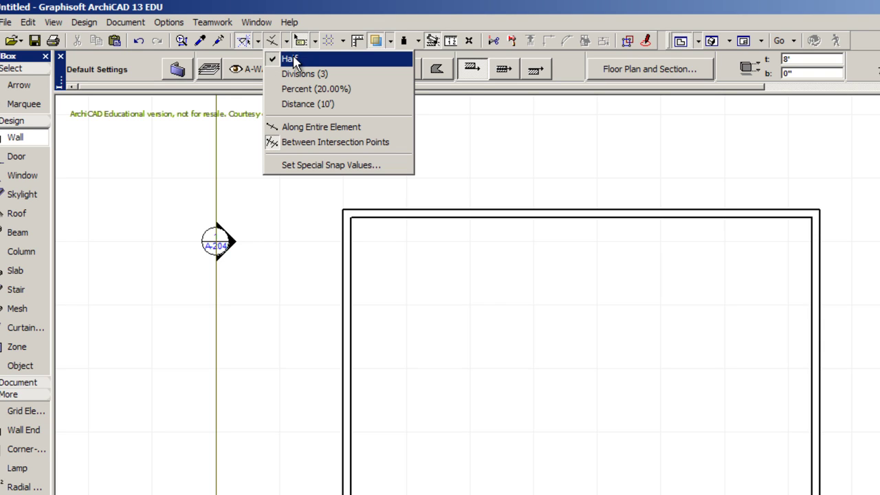
pyautogui.click(296, 105)
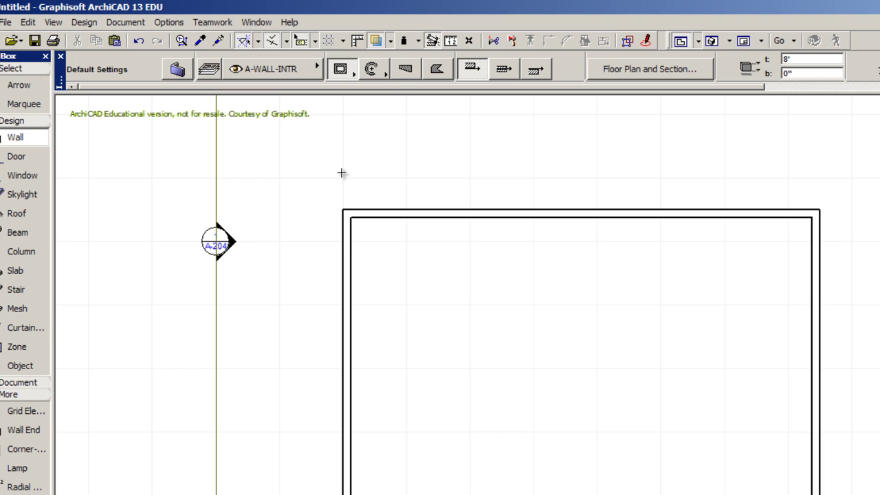
pyautogui.click(286, 41)
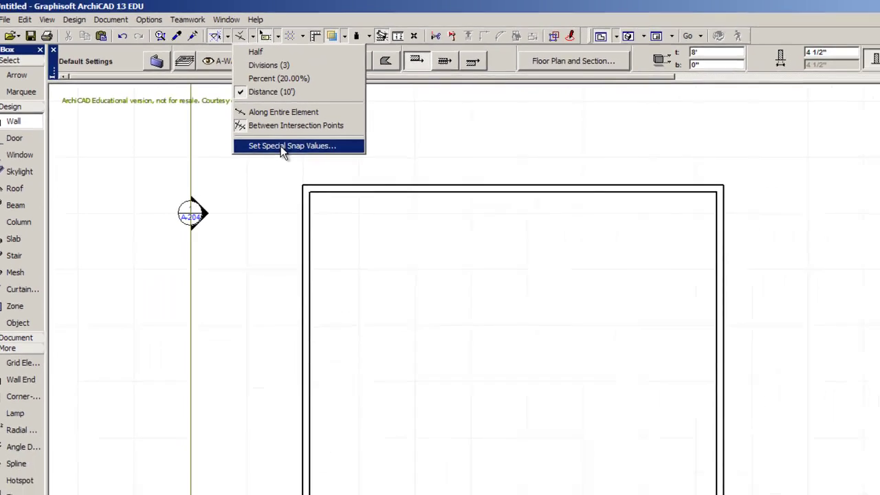
pyautogui.click(243, 128)
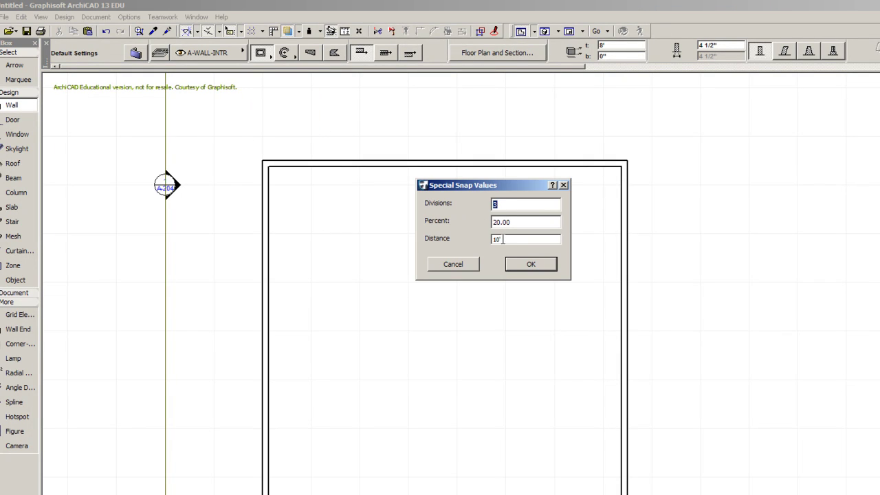
pyautogui.moveTo(506, 239); pyautogui.dragTo(486, 240)
pyautogui.click(531, 264)
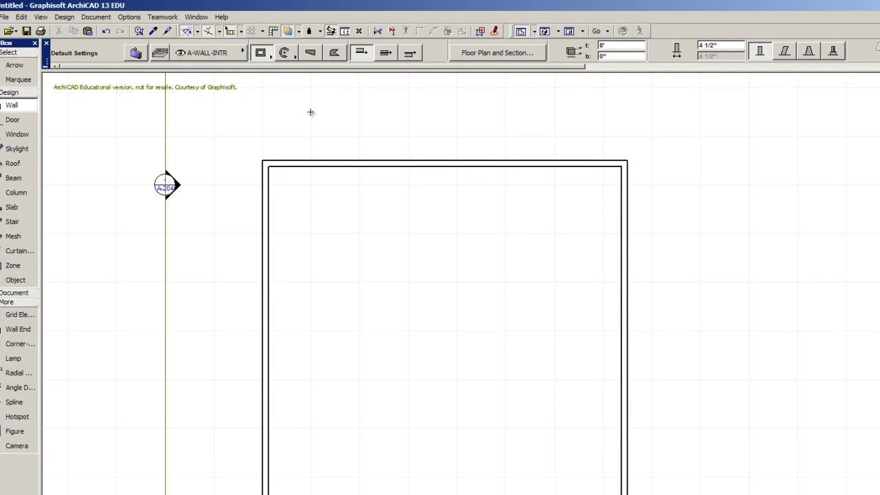
pyautogui.click(220, 33)
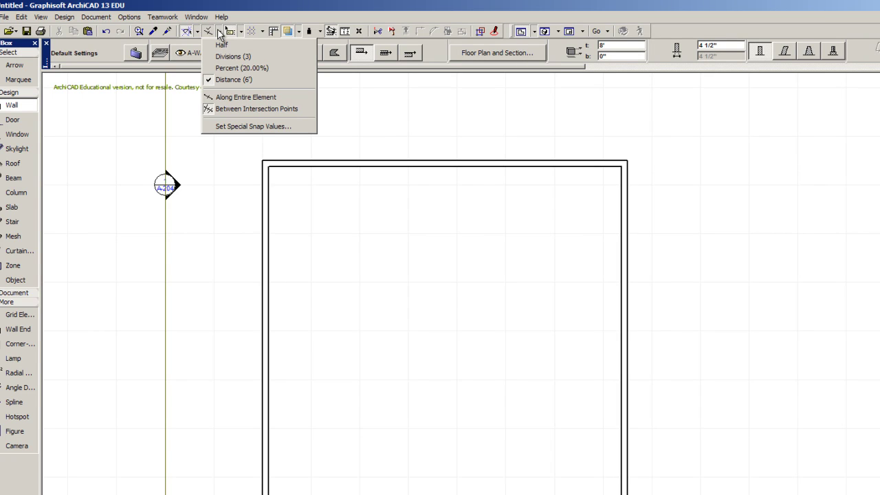
pyautogui.click(326, 195)
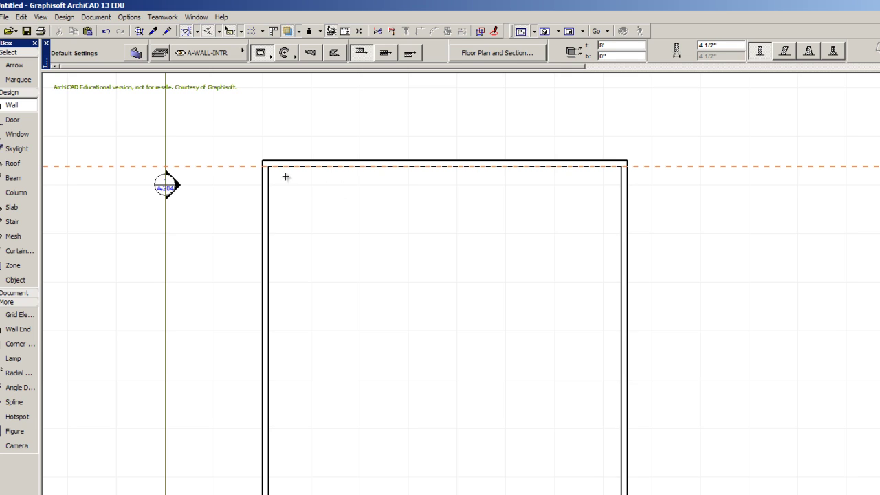
# - Draw a chained interior wall, reference line inside, from the upper wall's first 6' snap point down and across to the left wall, enclosing a corner room
pyautogui.click(342, 165)
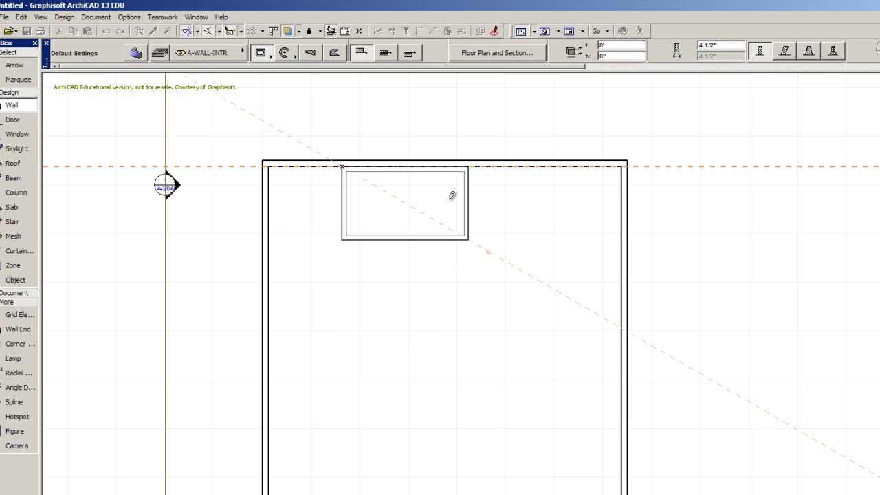
pyautogui.click(263, 54)
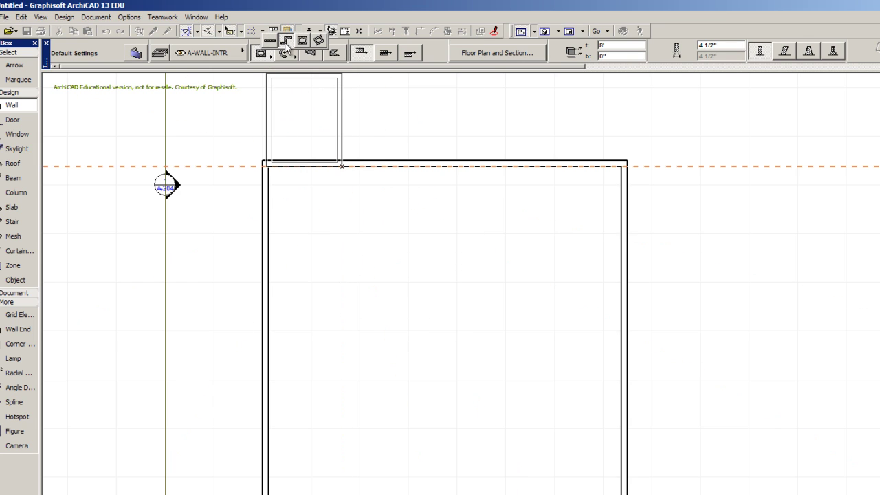
pyautogui.click(285, 42)
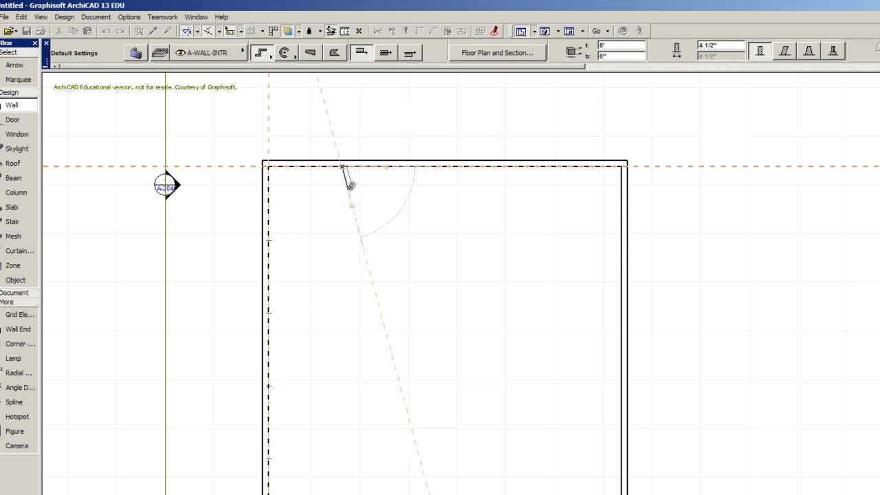
pyautogui.click(411, 54)
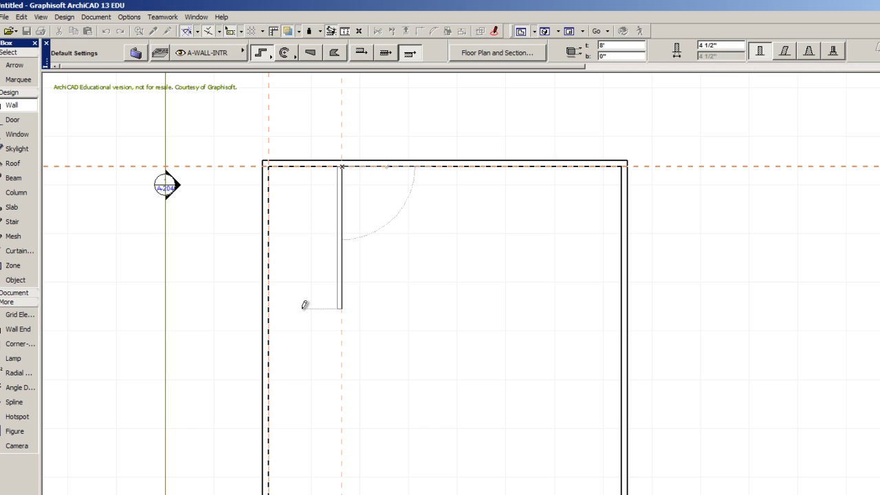
pyautogui.click(344, 287)
pyautogui.click(343, 287)
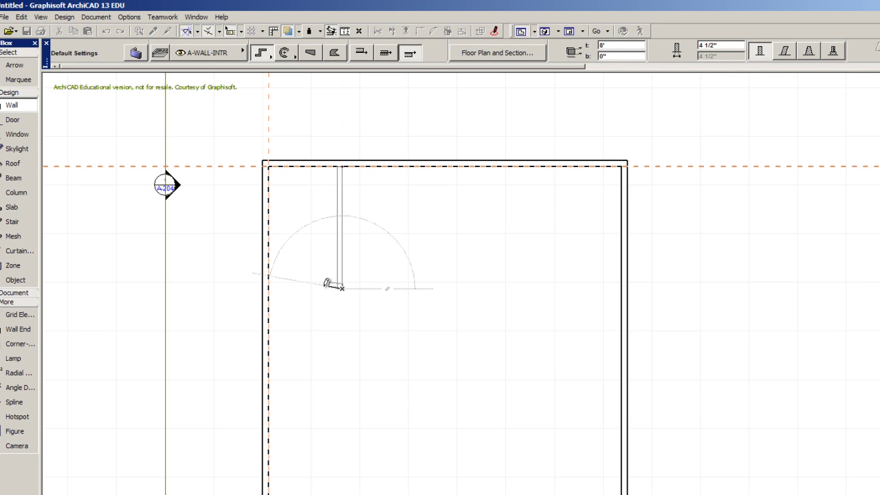
pyautogui.doubleClick(270, 284)
pyautogui.click(268, 286)
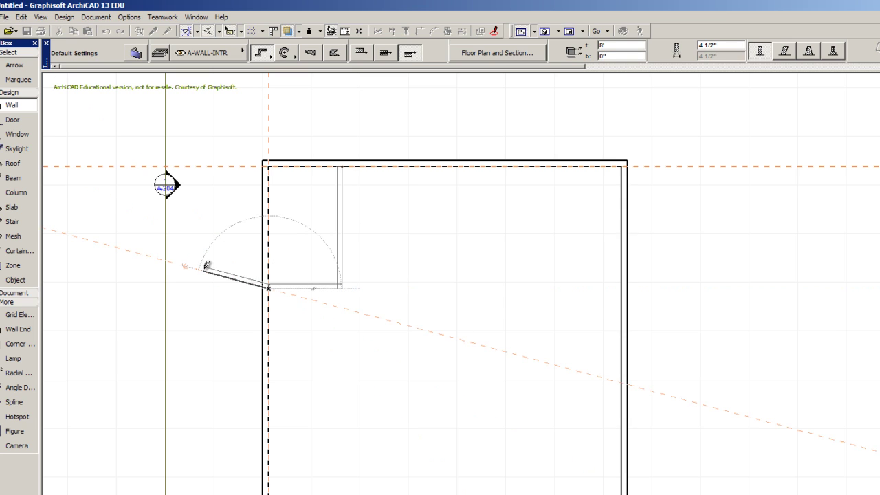
pyautogui.rightClick(206, 267)
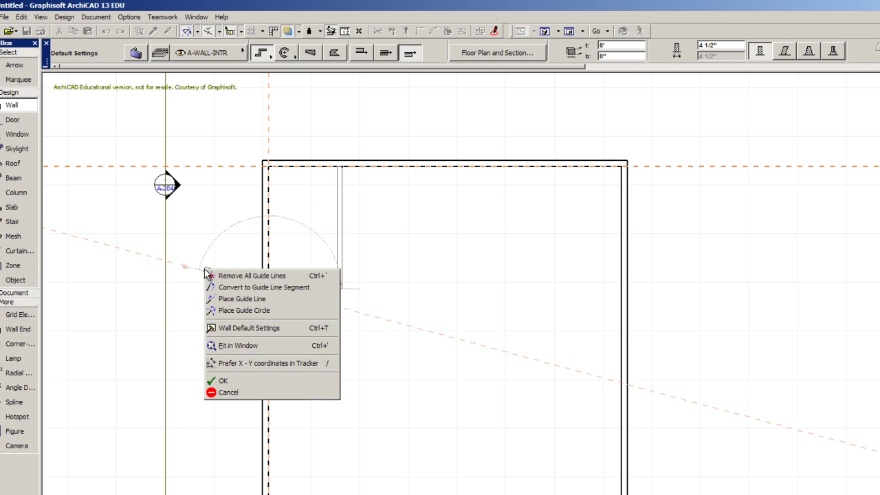
pyautogui.click(227, 382)
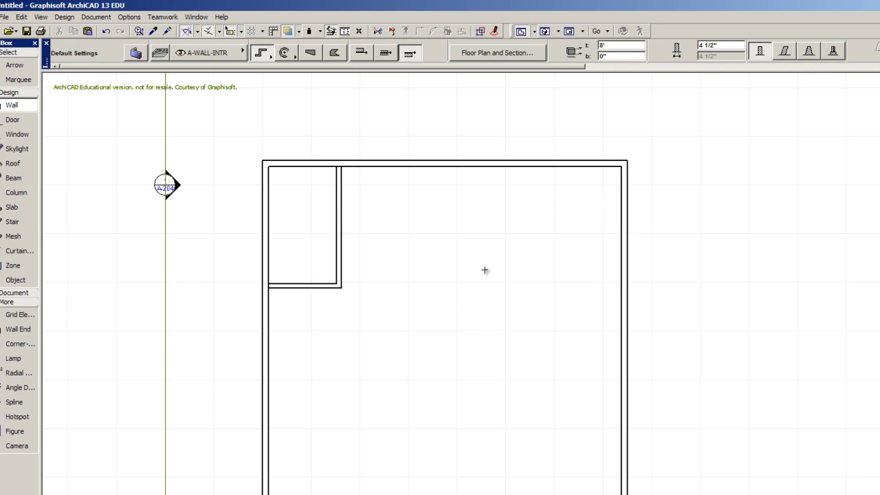
# - Draw a curved interior wall through three points, starting at the right exterior wall's upper snap point with special snap points set to Divisions (3)
pyautogui.click(286, 53)
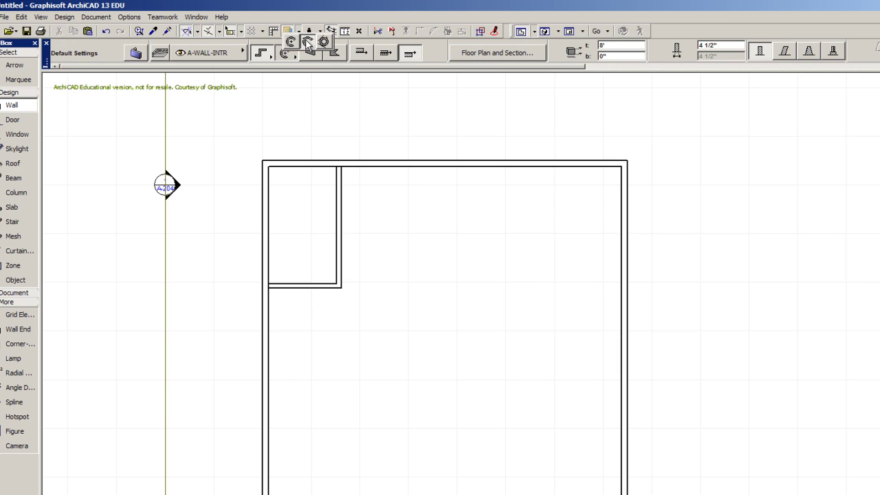
pyautogui.click(308, 43)
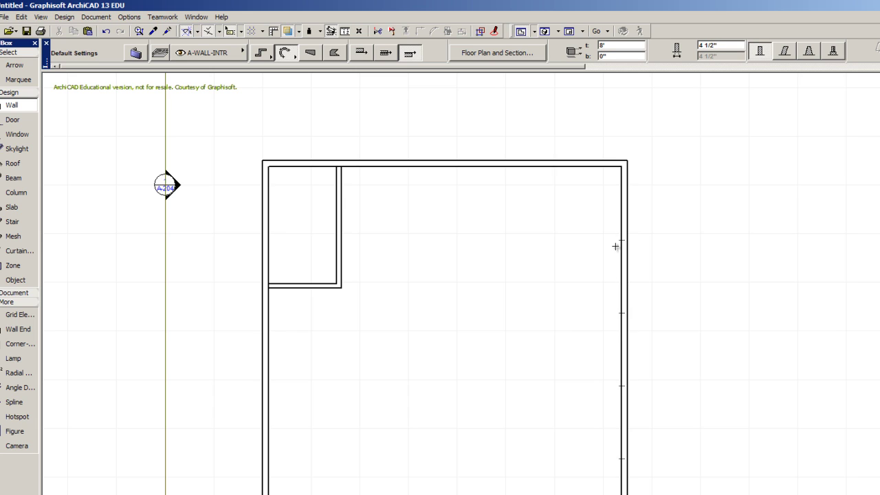
pyautogui.click(220, 31)
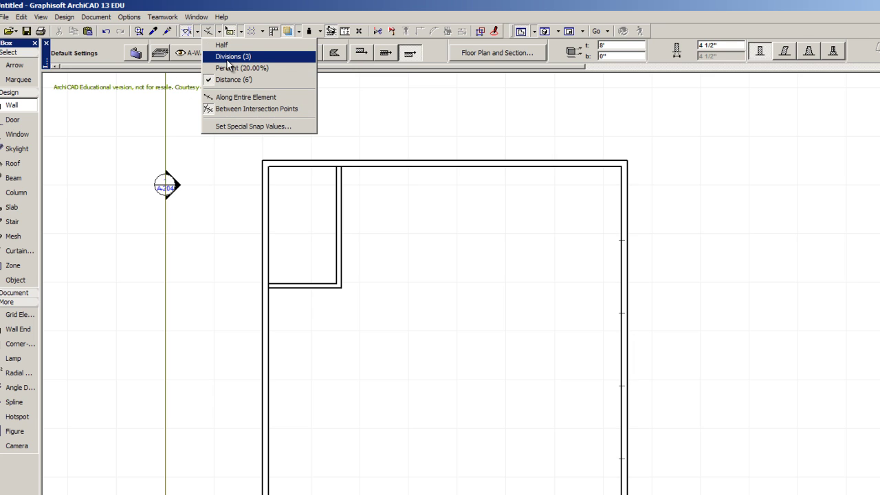
pyautogui.click(228, 59)
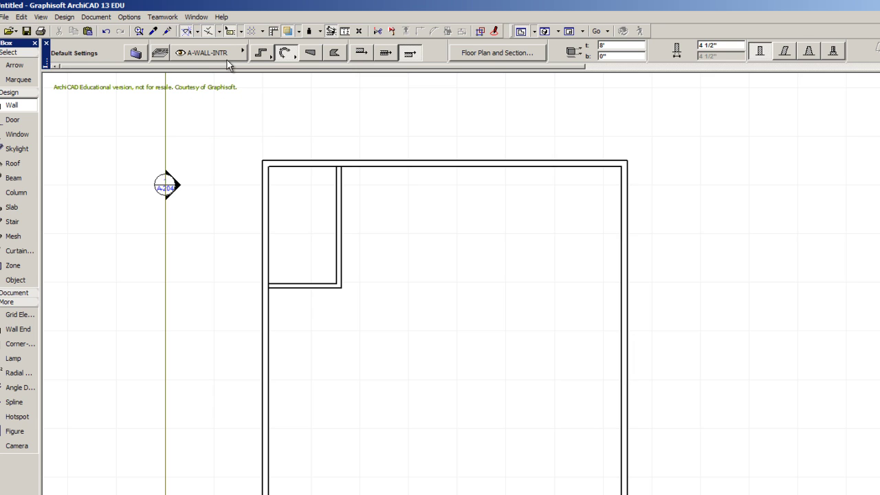
pyautogui.click(622, 283)
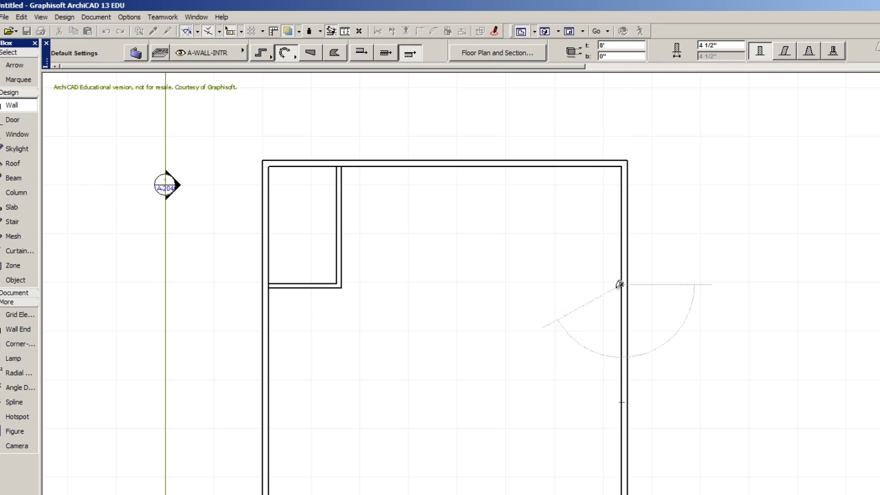
pyautogui.click(542, 318)
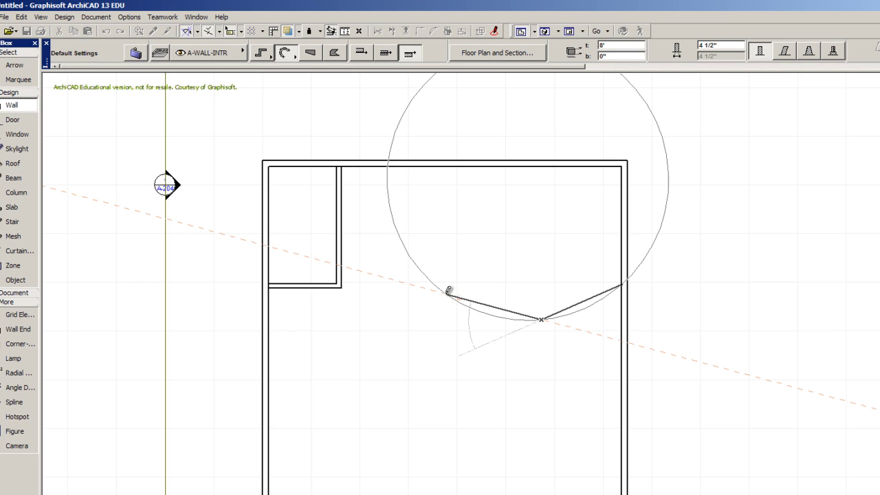
pyautogui.click(450, 292)
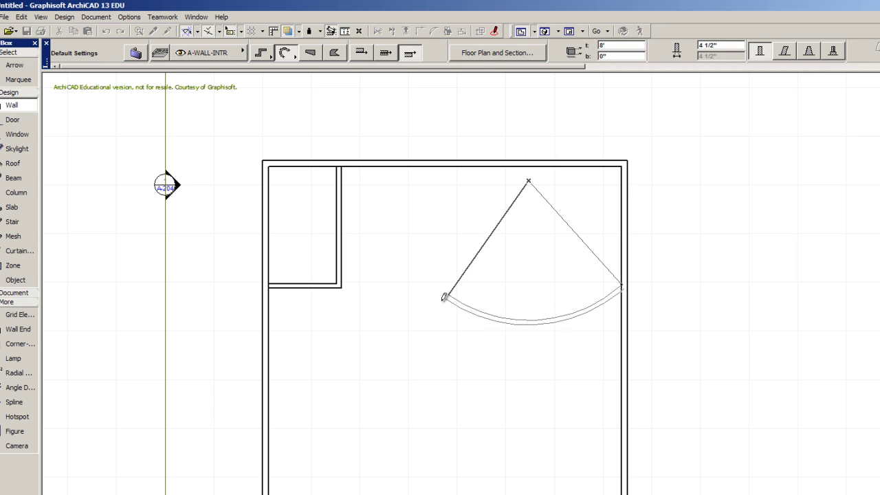
pyautogui.click(443, 296)
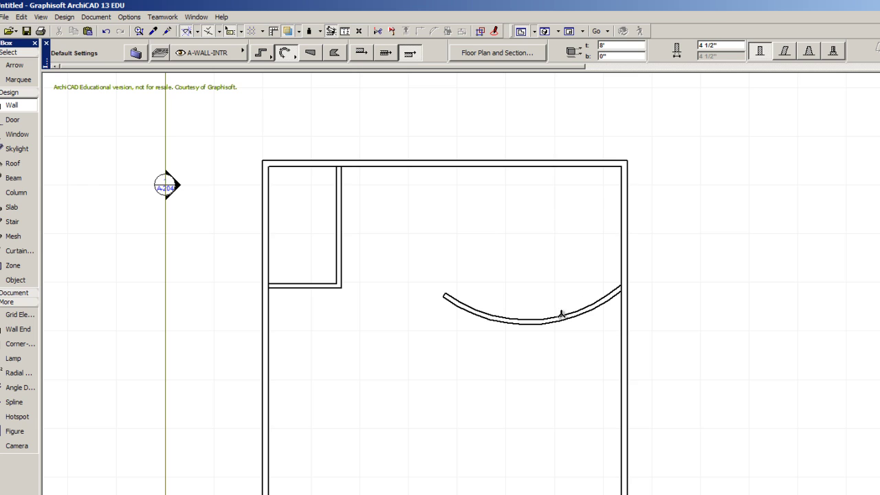
# - Set the curved interior wall's height to 4' in the 3D view and view the model from above
pyautogui.click(544, 32)
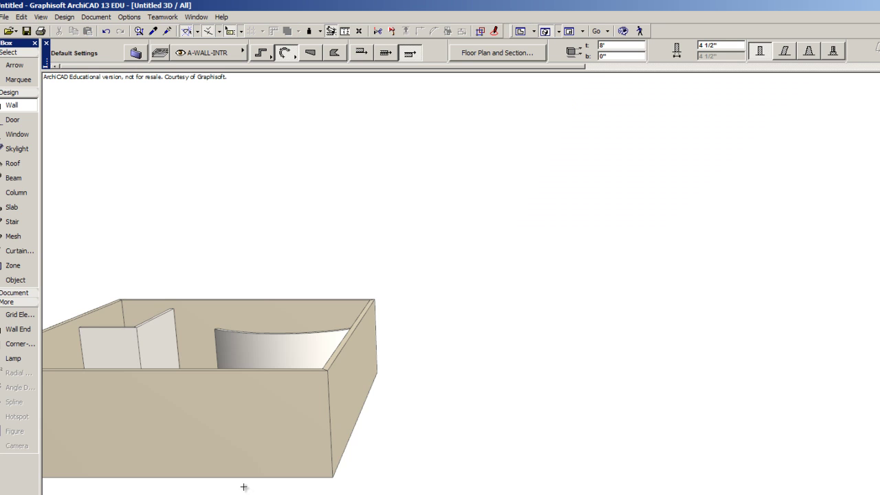
pyautogui.moveTo(240, 437); pyautogui.dragTo(337, 446, button='middle')
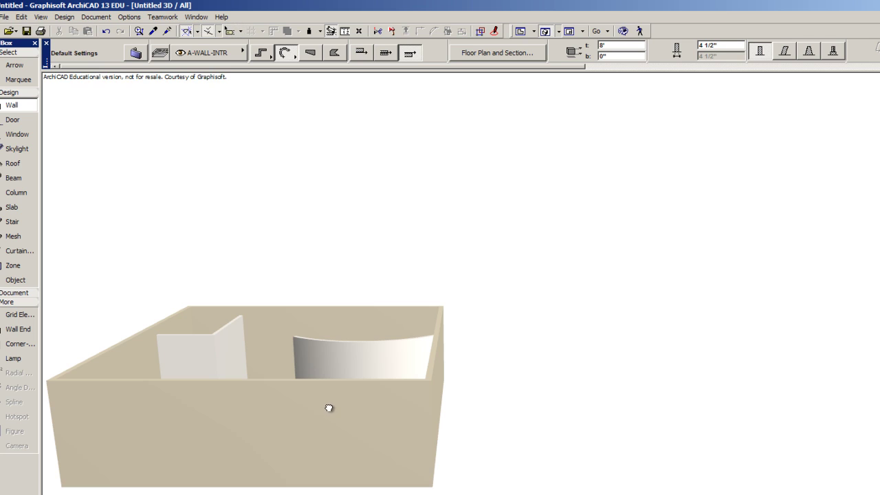
pyautogui.scroll(2, 330, 407)
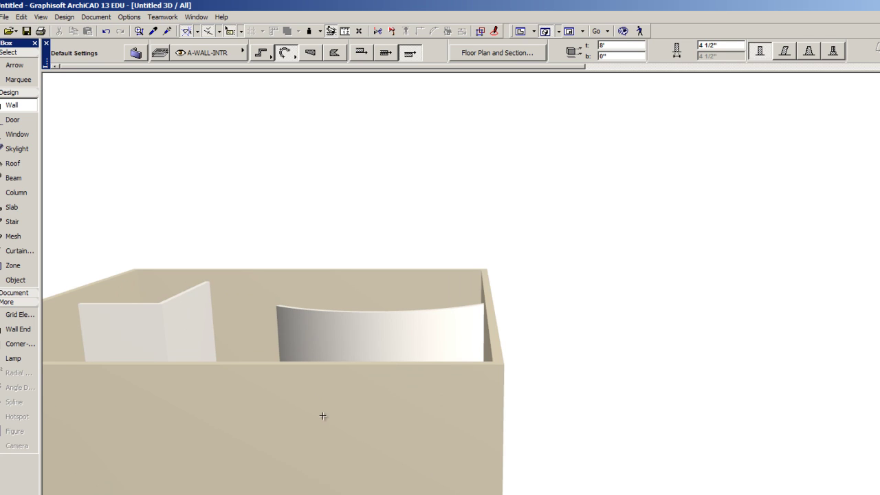
pyautogui.moveTo(478, 431); pyautogui.dragTo(615, 434, button='middle')
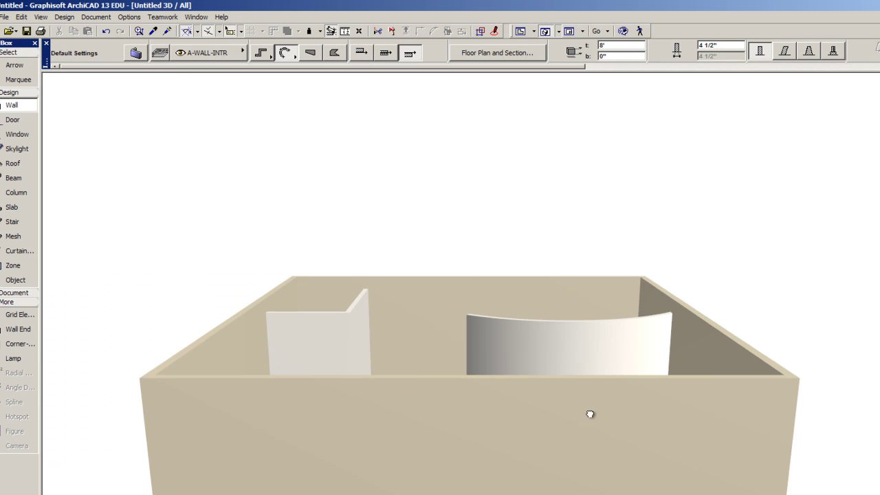
pyautogui.scroll(1, 538, 385)
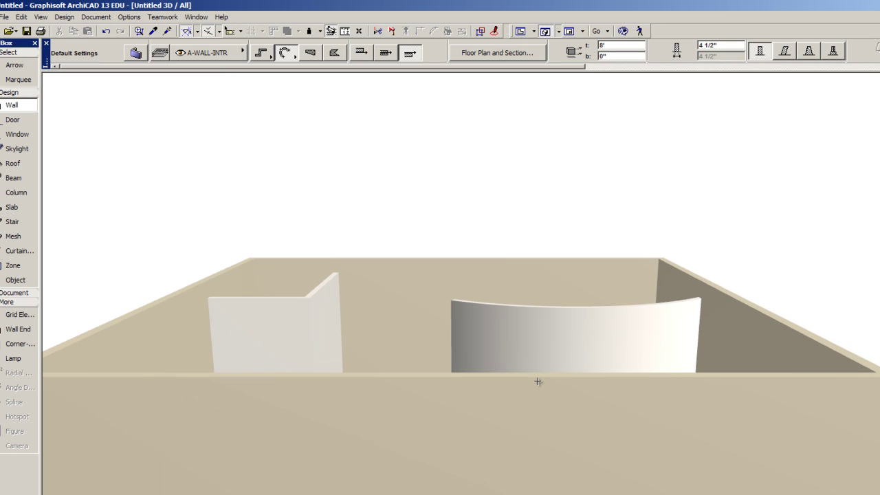
pyautogui.click(14, 64)
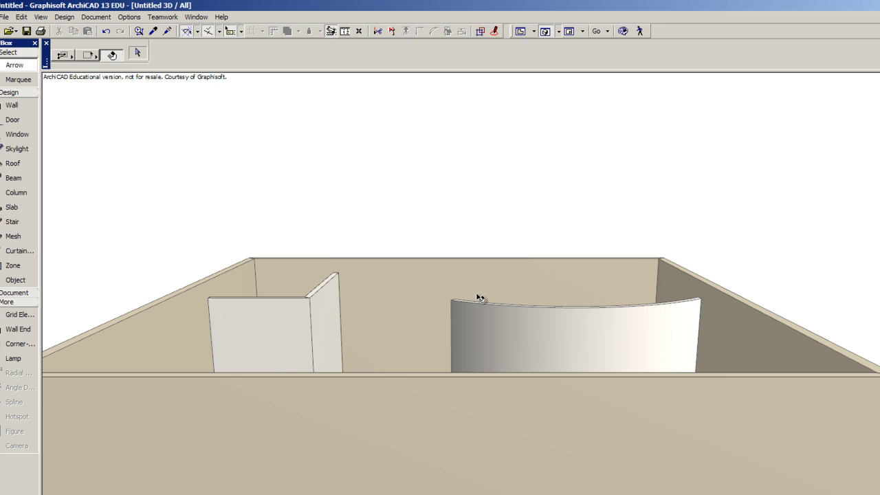
pyautogui.click(526, 315)
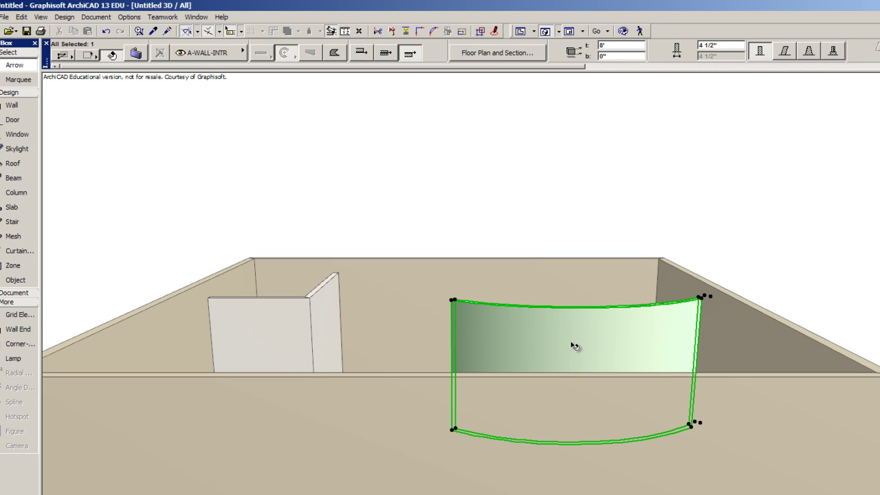
pyautogui.click(454, 302)
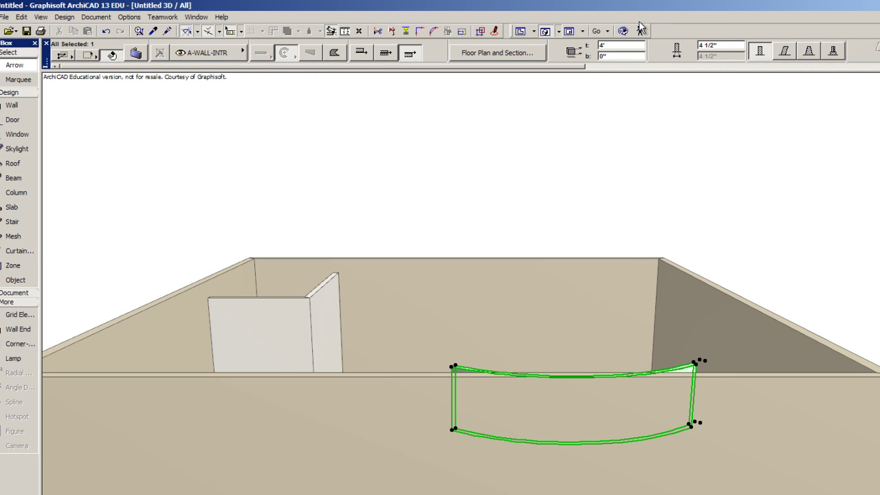
pyautogui.keyDown('shift'); pyautogui.moveTo(575, 203); pyautogui.dragTo(635, 255, button='middle'); pyautogui.keyUp('shift')
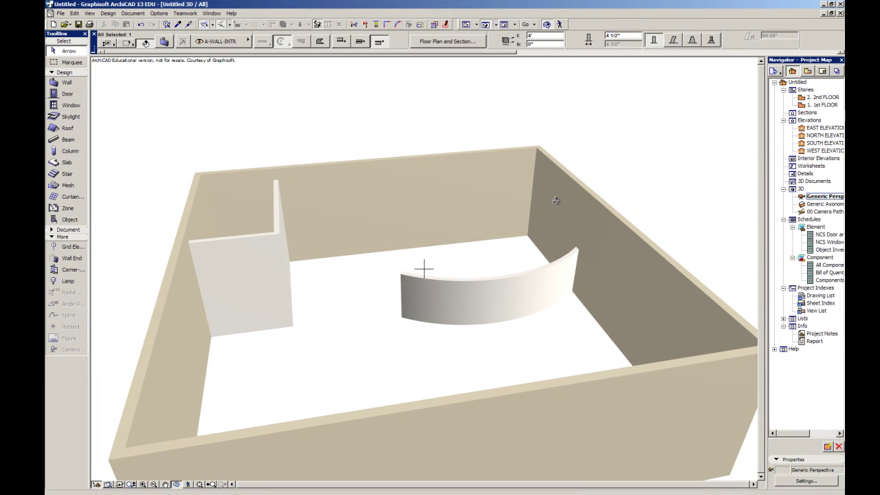
# - Return to floor plan view, open the 2nd FLOOR story and set the 1st FLOOR as its trace reference
pyautogui.click(465, 26)
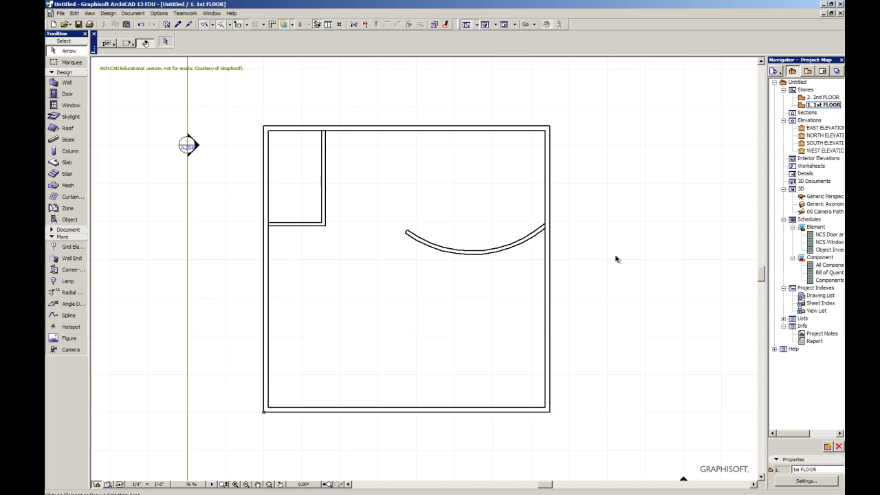
pyautogui.doubleClick(813, 98)
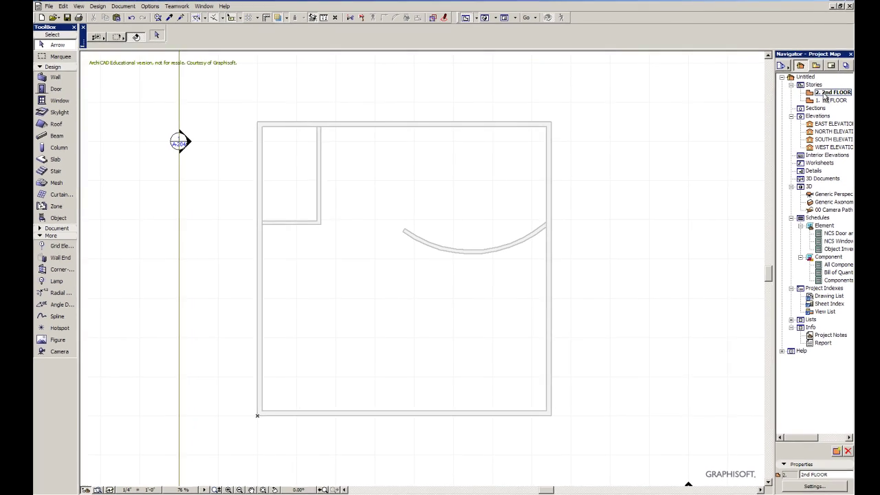
pyautogui.rightClick(847, 87)
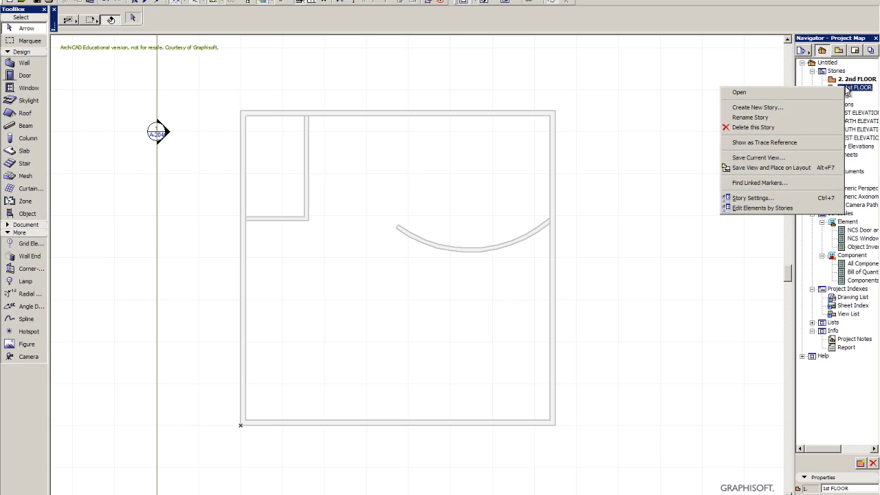
pyautogui.click(779, 144)
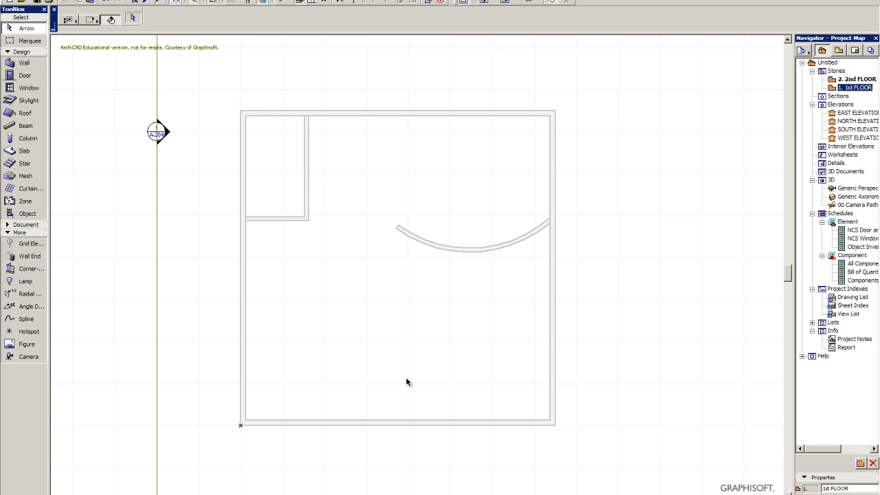
# - Draw a closed narrow rectangle of chained interior walls on the 2nd floor, snapped against the traced corner room's right wall
pyautogui.click(22, 64)
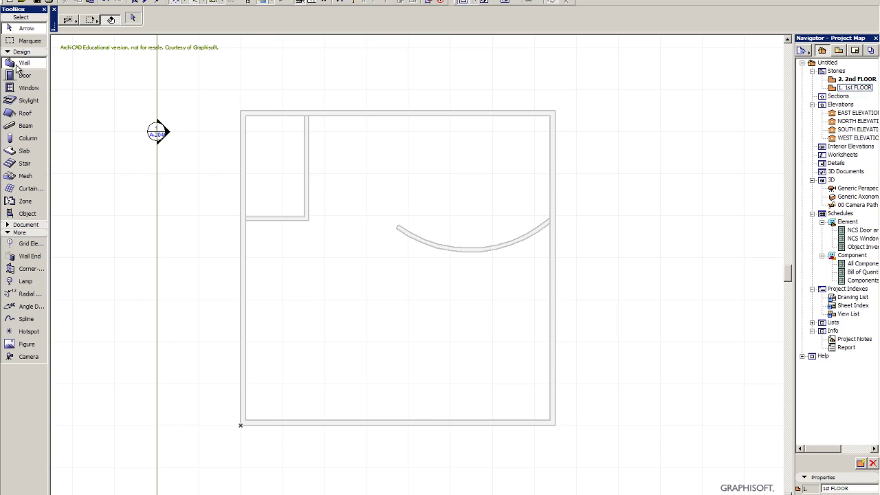
pyautogui.click(309, 220)
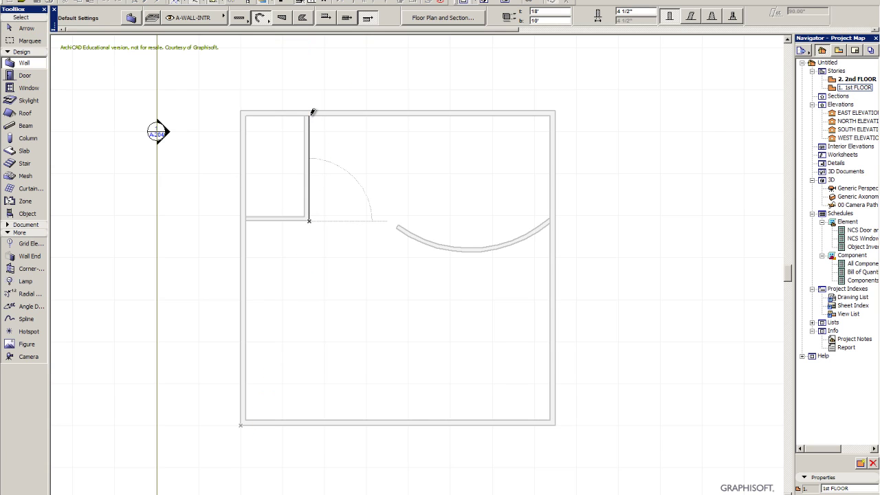
pyautogui.click(309, 114)
pyautogui.click(242, 23)
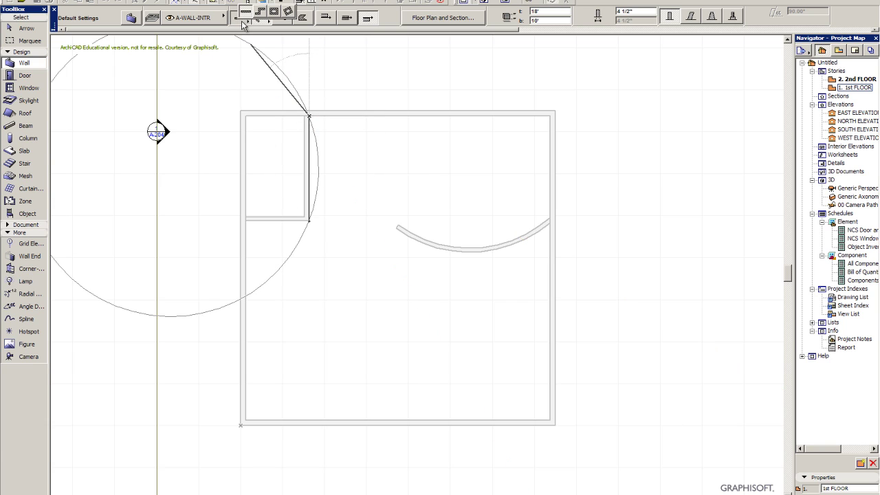
pyautogui.click(258, 11)
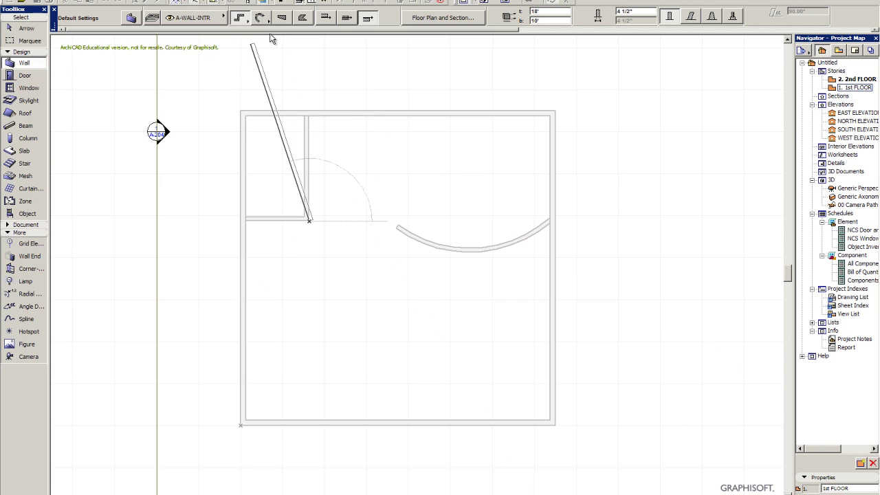
pyautogui.click(311, 113)
pyautogui.click(344, 115)
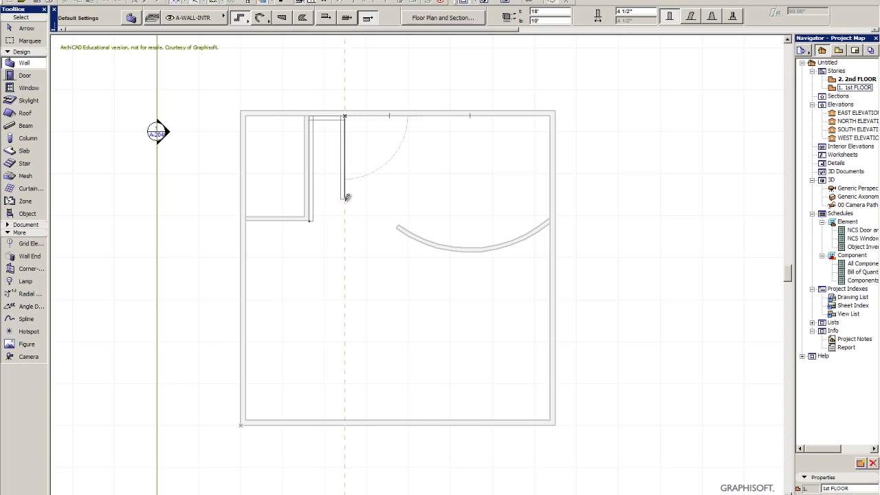
pyautogui.click(344, 220)
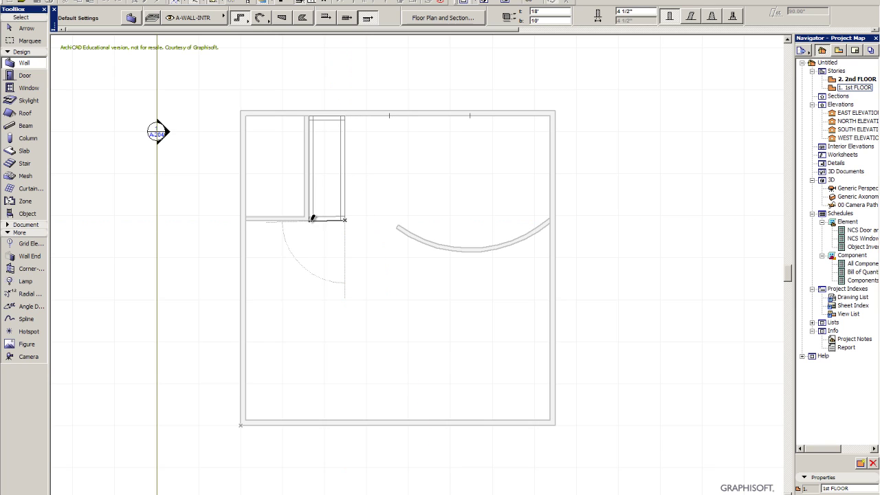
pyautogui.click(311, 219)
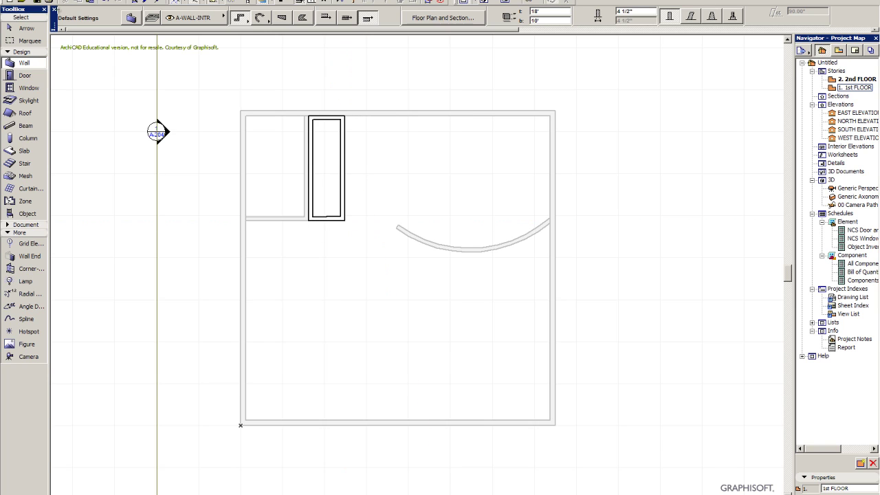
# - Delete the four walls of the narrow rectangle beside the traced corner room
pyautogui.click(21, 28)
pyautogui.moveTo(280, 107); pyautogui.dragTo(385, 231)
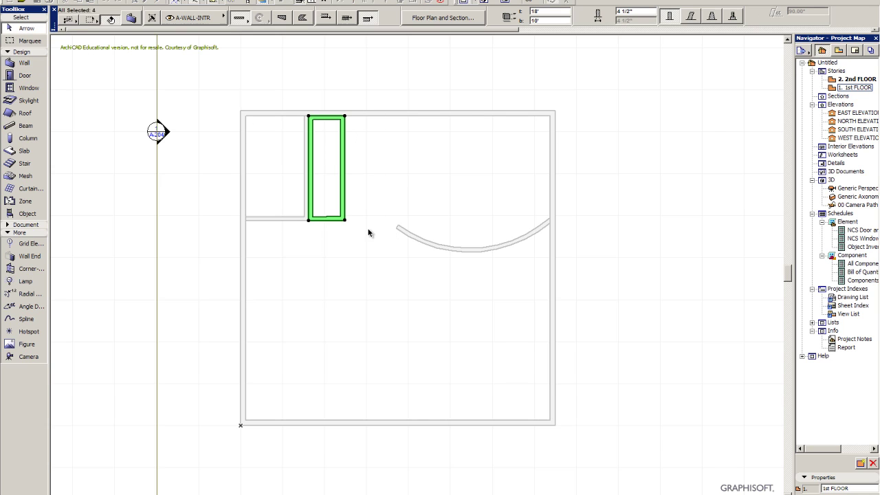
pyautogui.press('Delete')
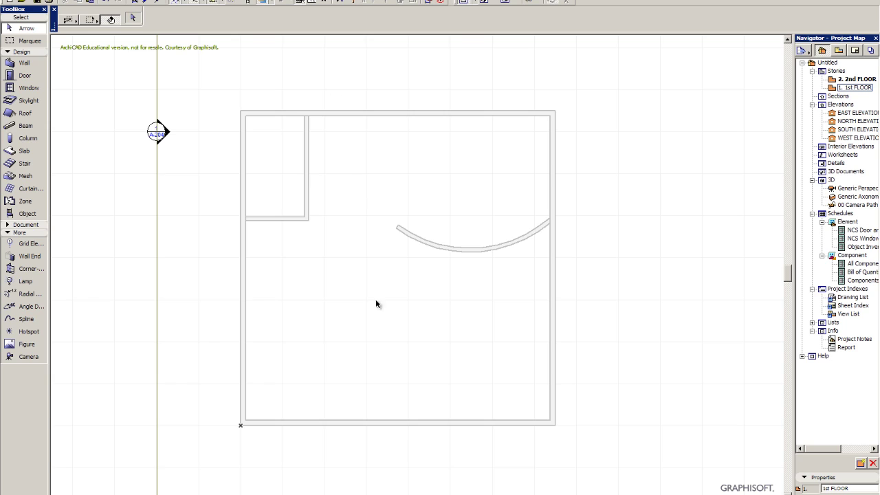